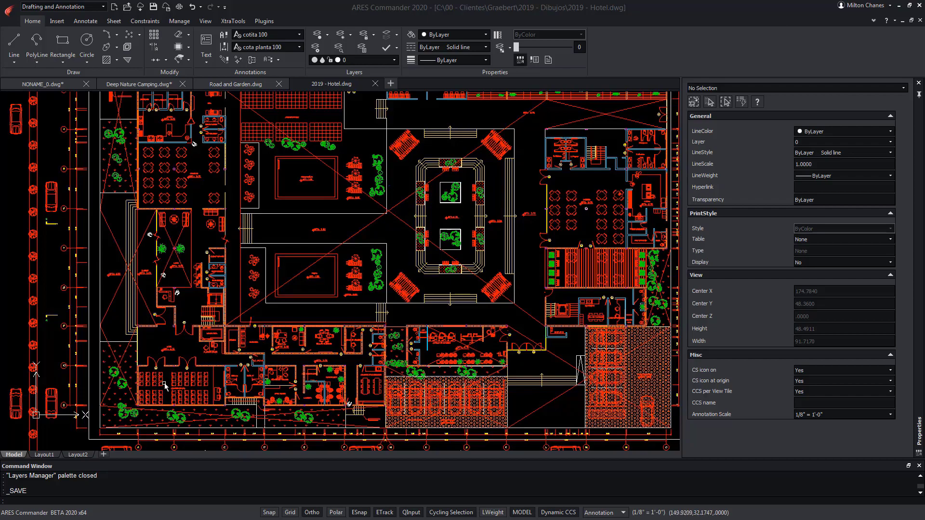
- Zoom in on the conference hall's rows of chairs in 2019 - Hotel.dwg
scroll(150, 398, "up", 7)
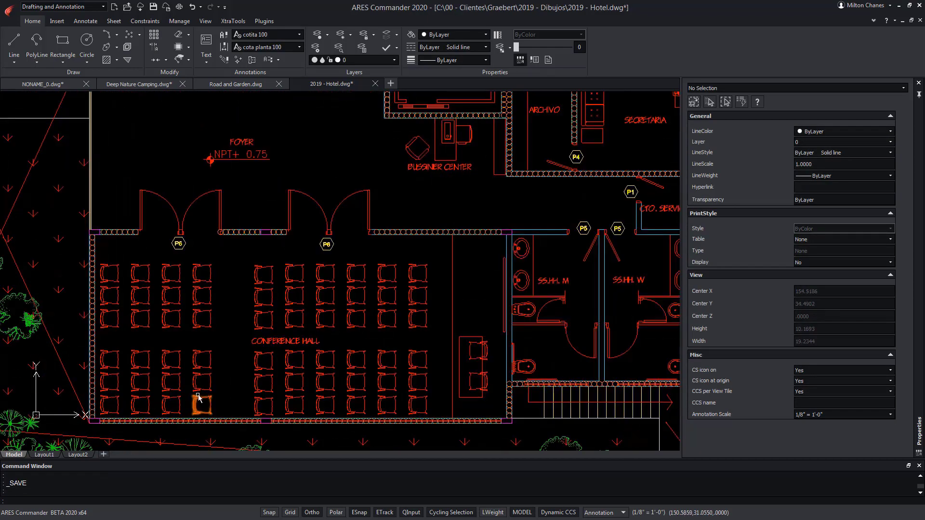
scroll(261, 394, "up", 2)
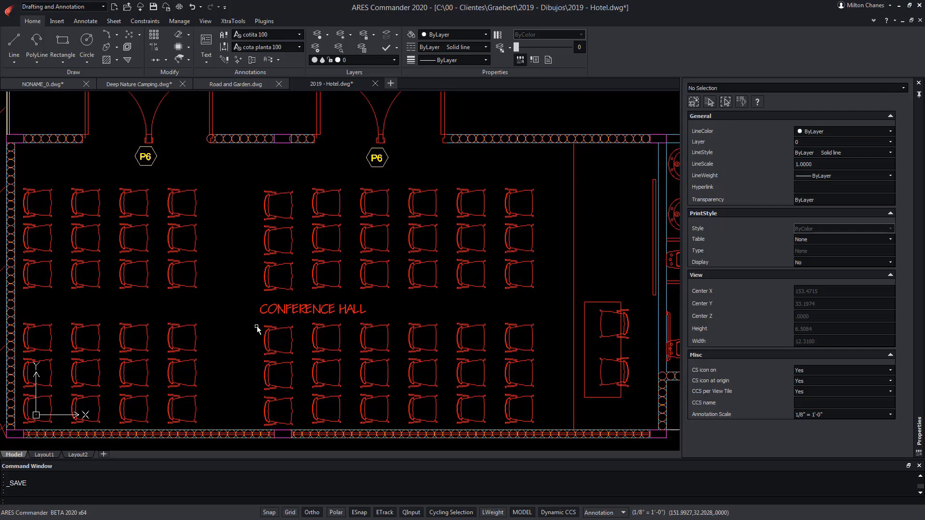
- Start a new data extraction and save its settings as Chair Cost.det
left_click(60, 24)
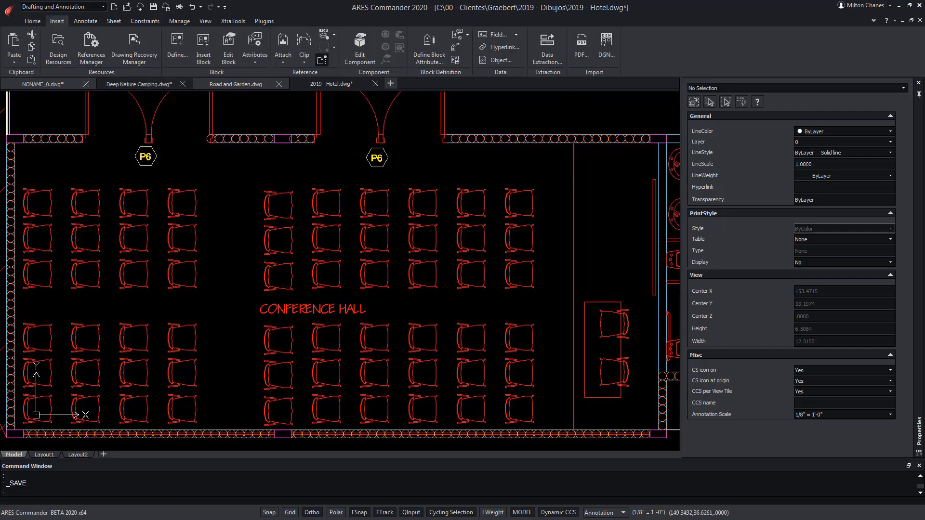
left_click(556, 50)
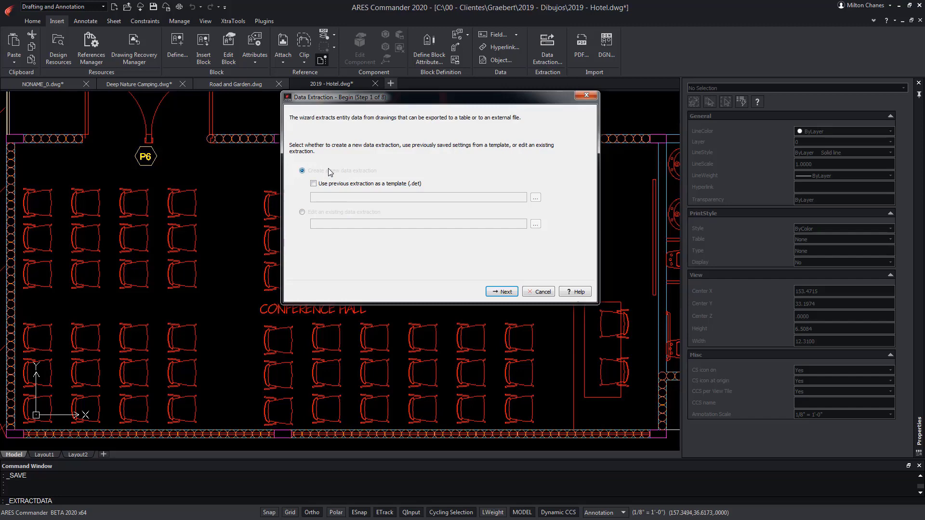
left_click(500, 292)
type("Chair Cost")
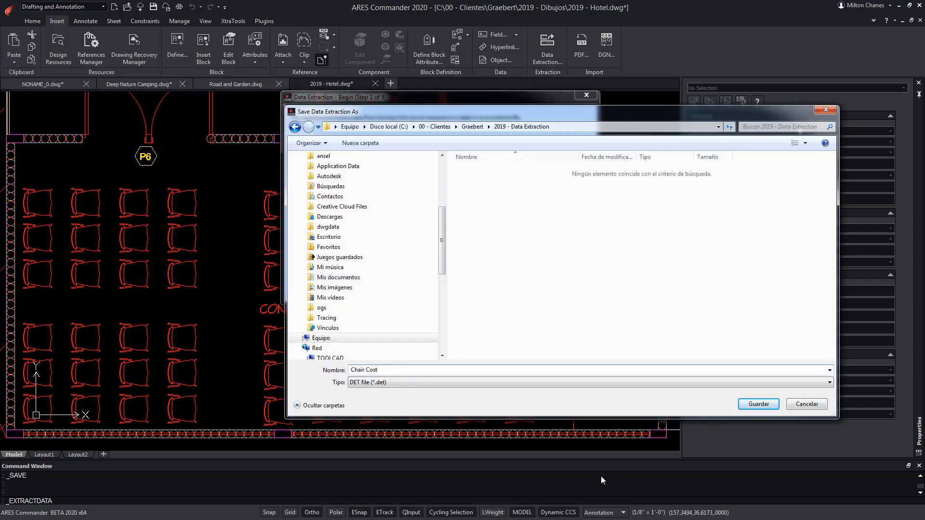
left_click(764, 404)
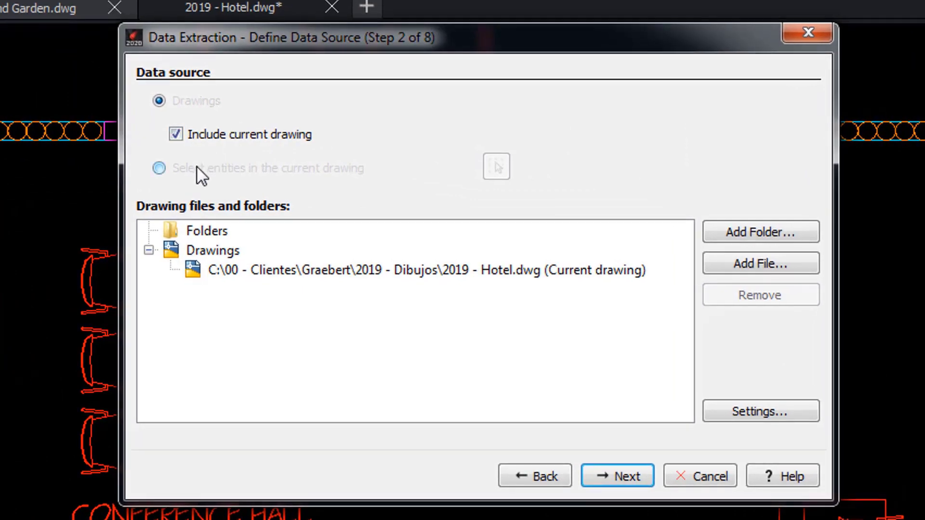
- Window-select the conference hall chairs as the extraction source, giving 99 entities
left_click(201, 171)
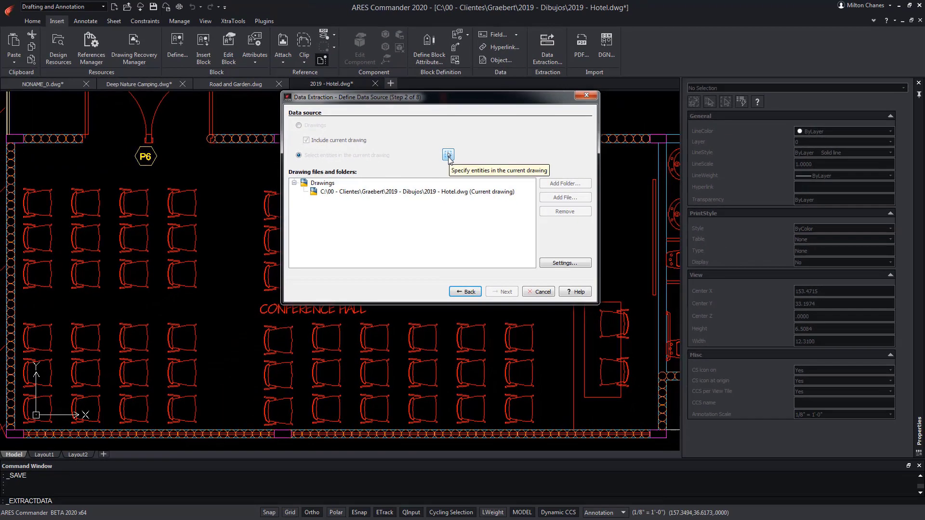
left_click(448, 155)
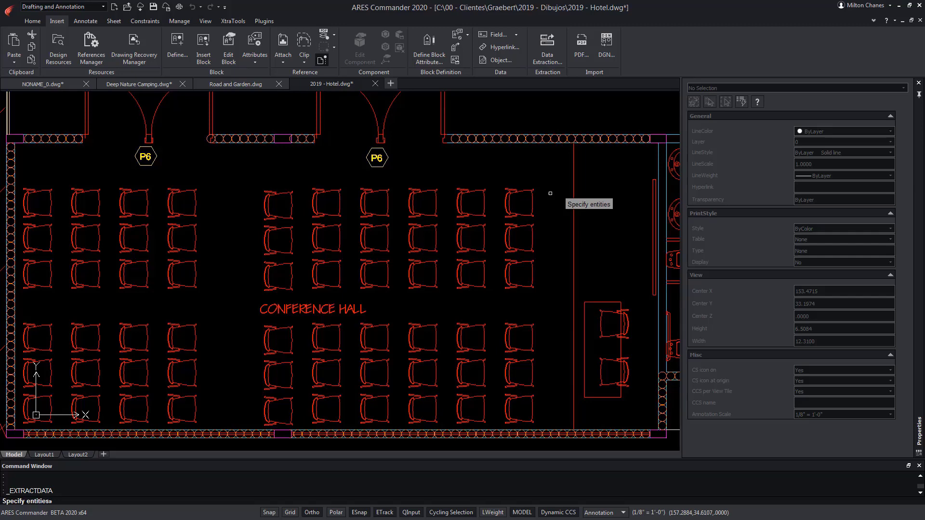
scroll(580, 193, "down", 2)
left_click(580, 193)
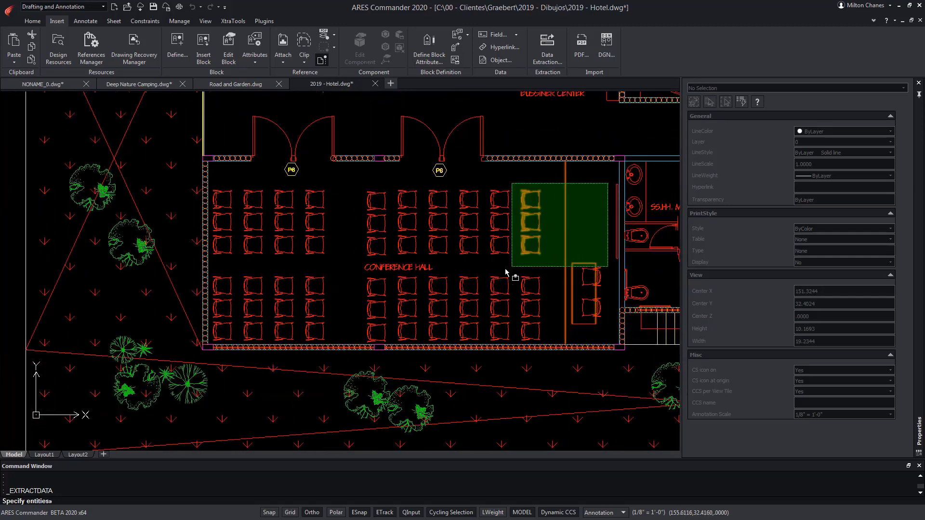
left_click(206, 339)
key("Return")
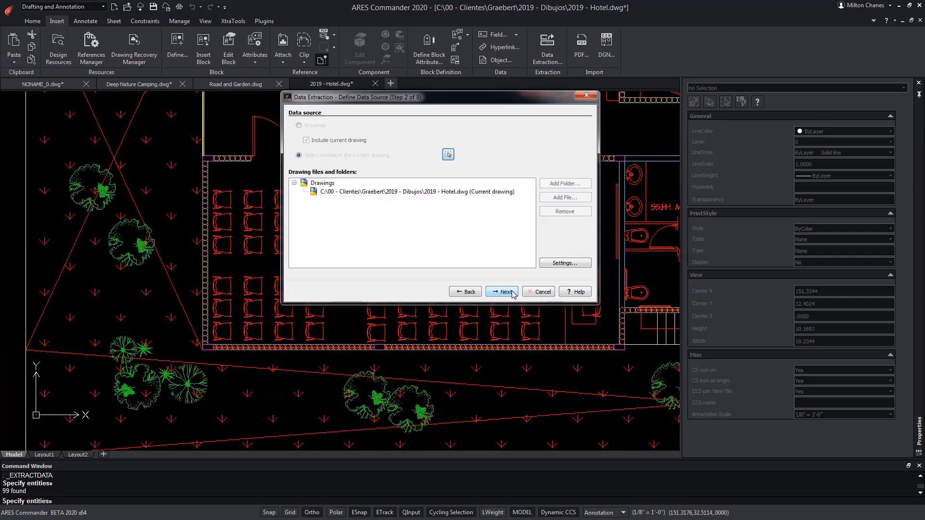
left_click(502, 292)
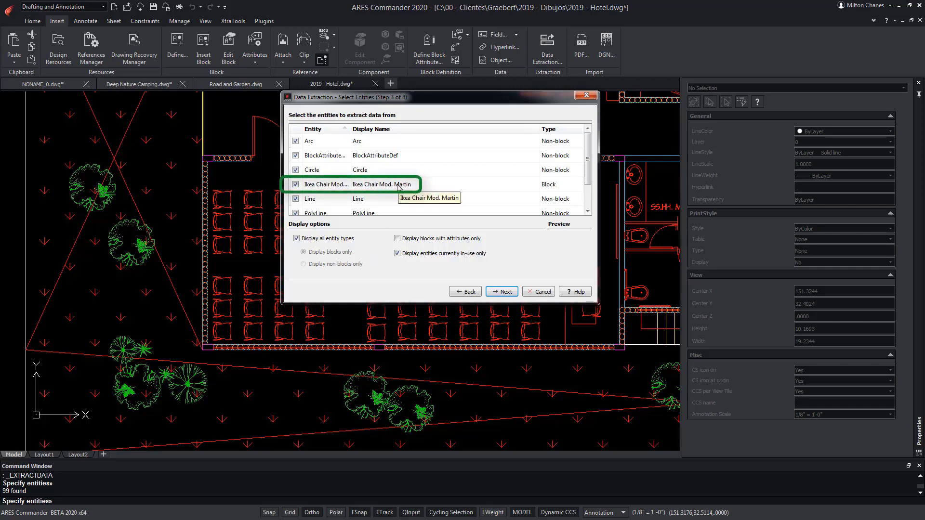
- Limit the entity list to blocks with attributes, leaving the Ikea Chair Mod. Martin block
left_click(433, 240)
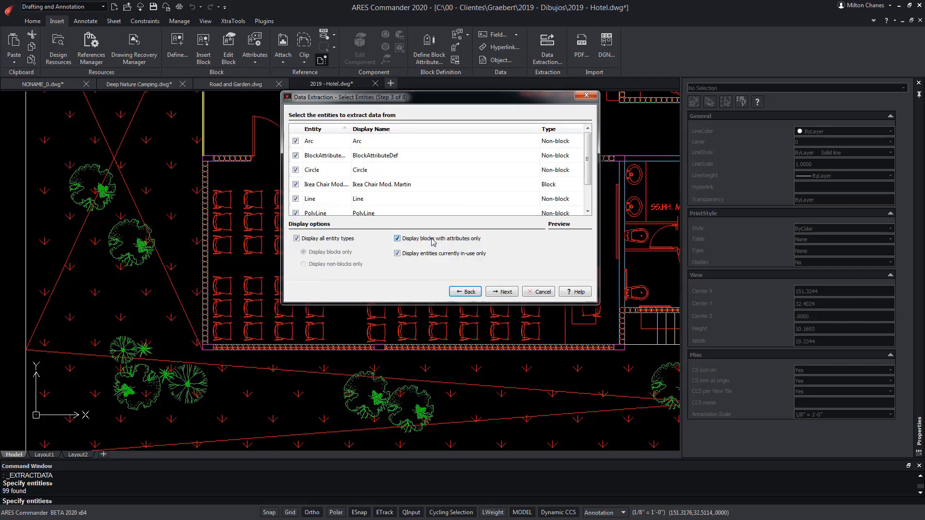
left_click(416, 260)
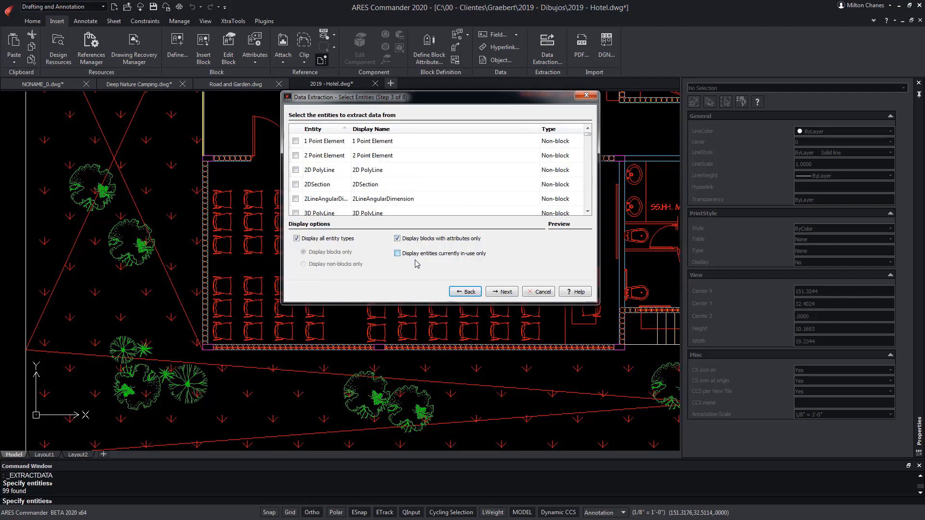
left_click(324, 239)
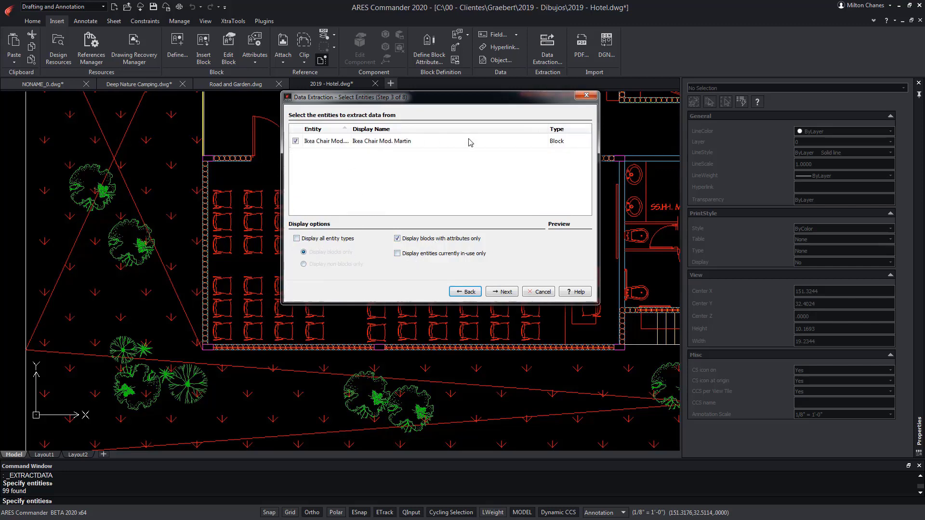
left_click(505, 292)
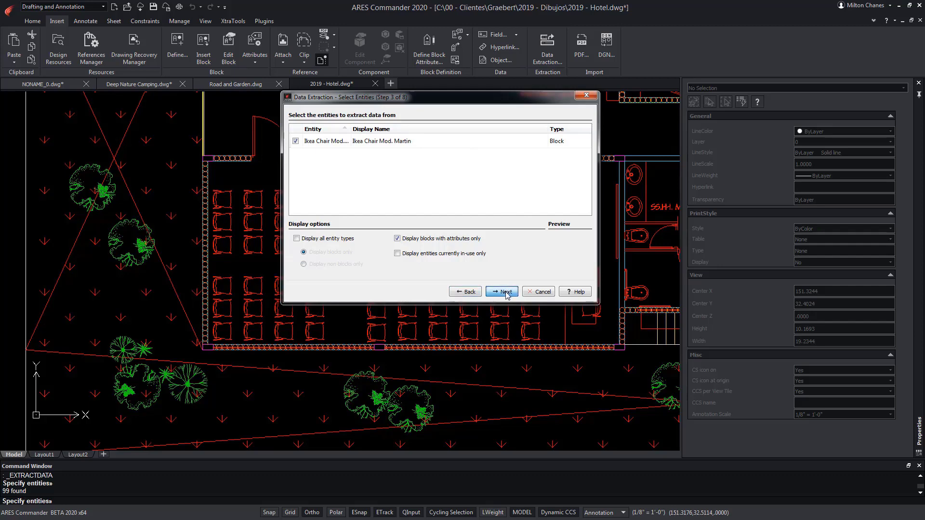
left_click(506, 293)
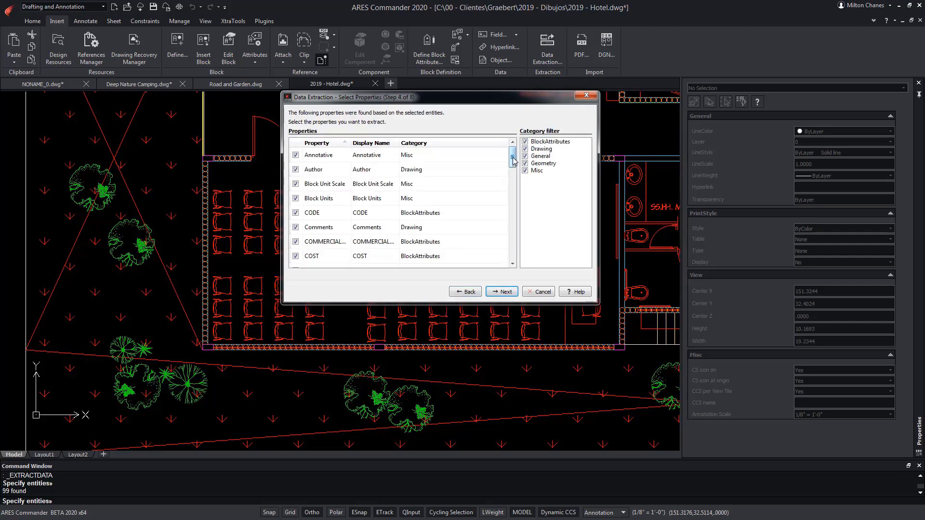
- Keep only BlockAttributes properties and exclude the DESIGNER attribute
left_click_drag(513, 161, 519, 189)
left_click(535, 183)
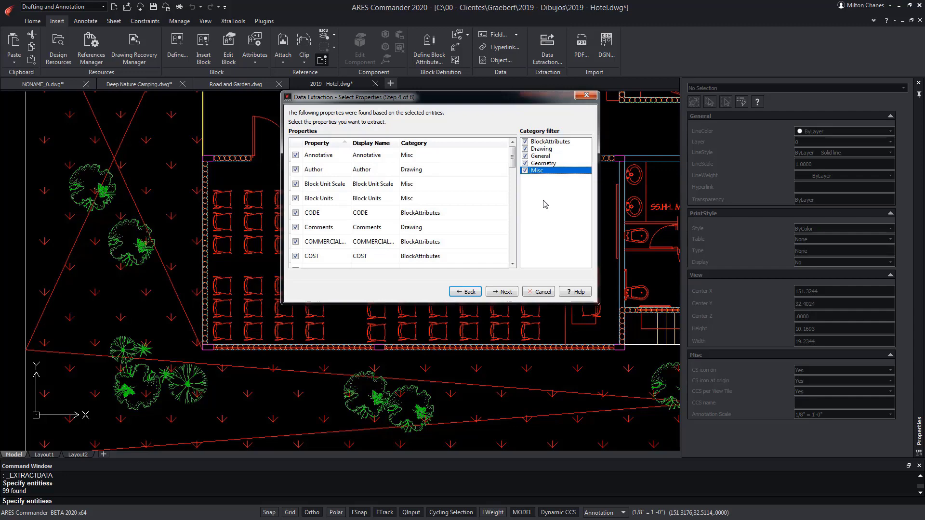
left_click(525, 149)
left_click(525, 156)
left_click(525, 163)
left_click(525, 170)
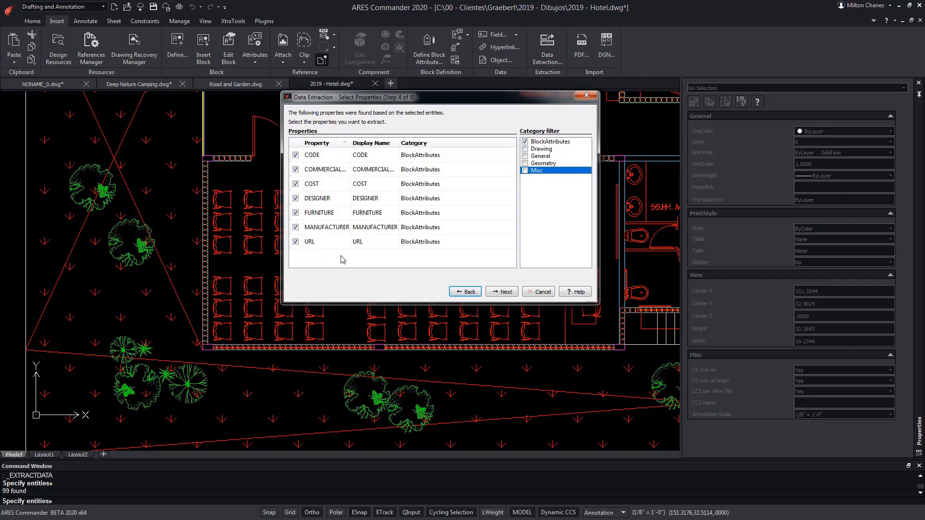
left_click(297, 198)
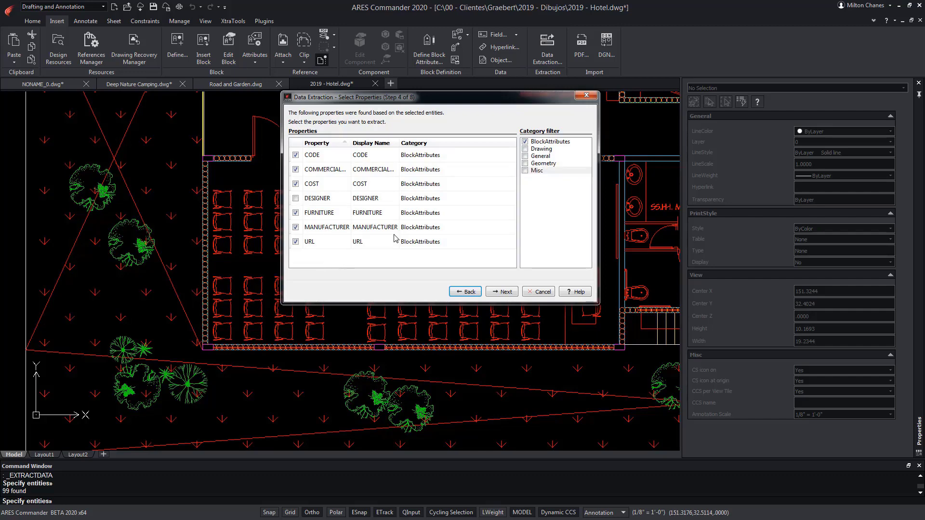
left_click(504, 294)
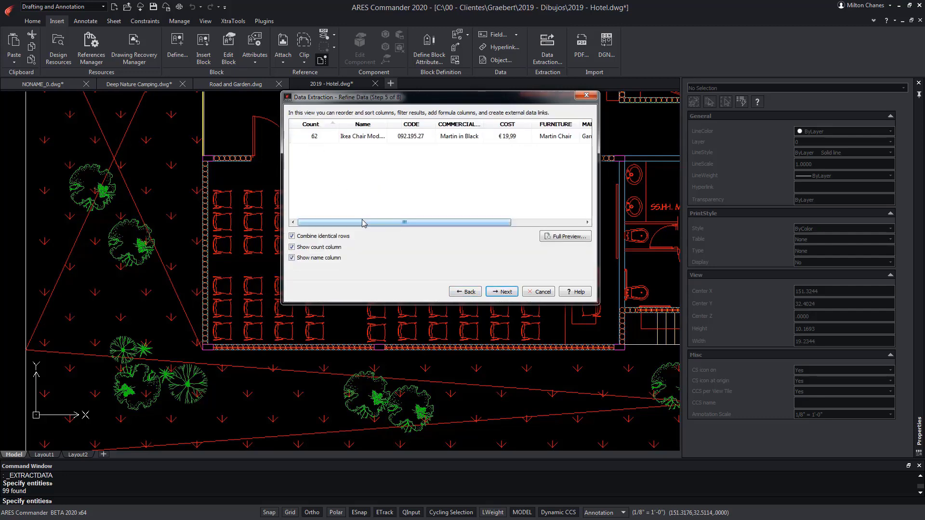
- Widen the preview columns to review the 62 chairs at €19,99
left_click_drag(363, 222, 431, 224)
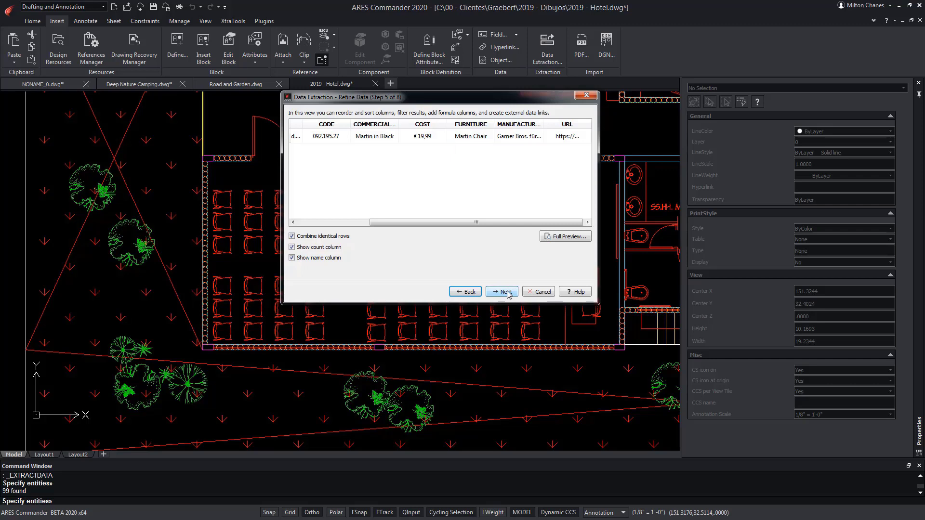
left_click_drag(506, 222, 432, 231)
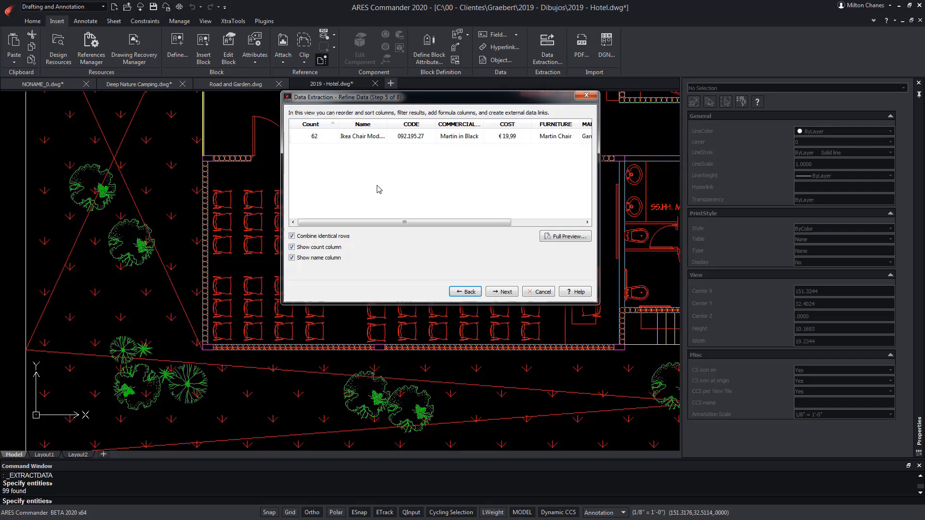
key("alt+n")
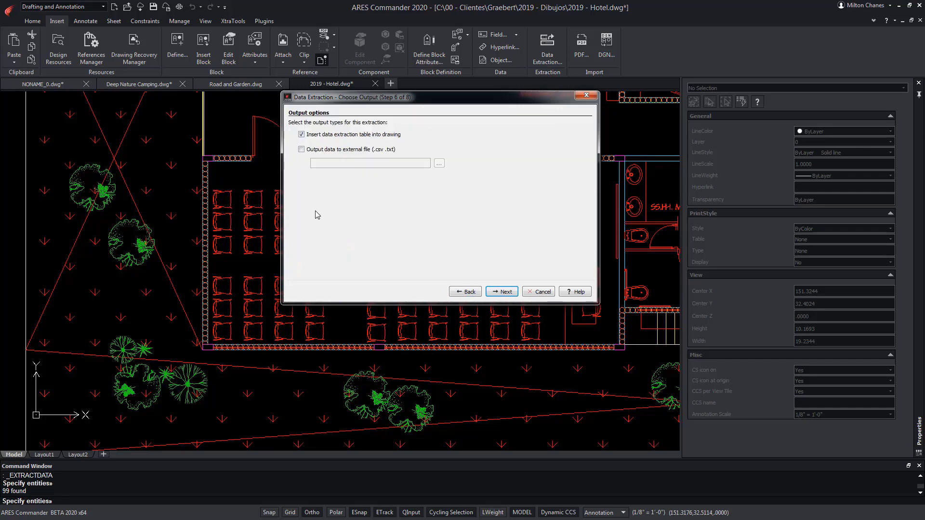
- Output the extraction as both a drawing table and a CSV file, then finish
left_click(301, 134)
left_click(301, 135)
left_click(301, 149)
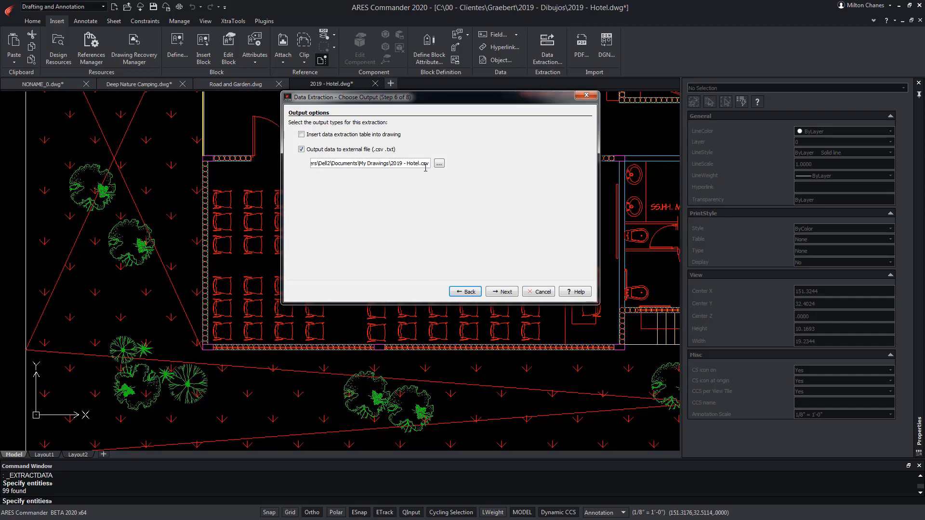
left_click(307, 135)
left_click(503, 292)
left_click(503, 291)
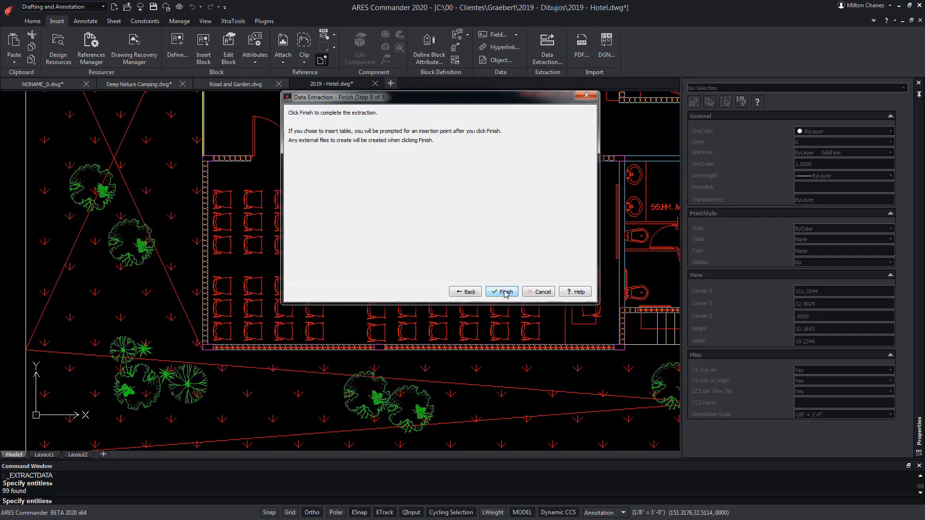
left_click(504, 291)
- Place the 62-chair extraction table in the drawing and view it whole
scroll(446, 237, "down", 10)
left_click(178, 98)
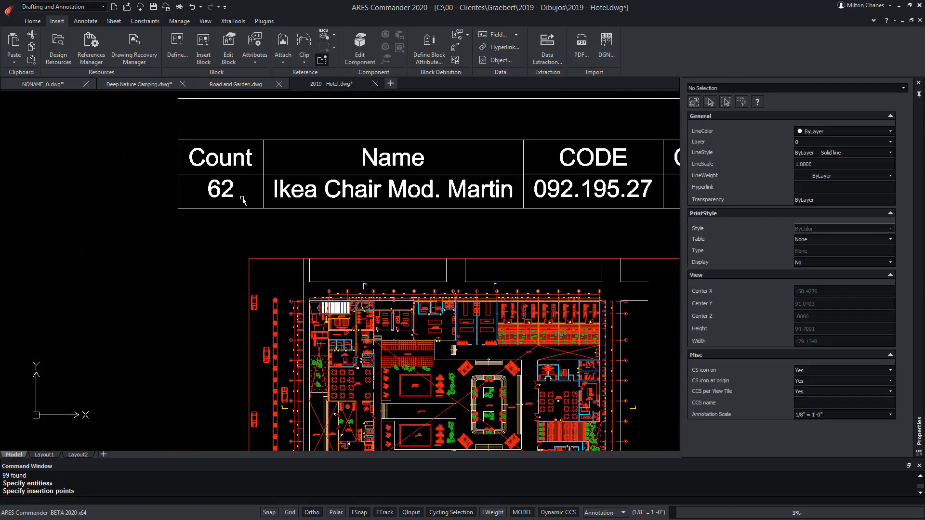
middle_click_drag(312, 252, 116, 337)
scroll(174, 308, "down", 1)
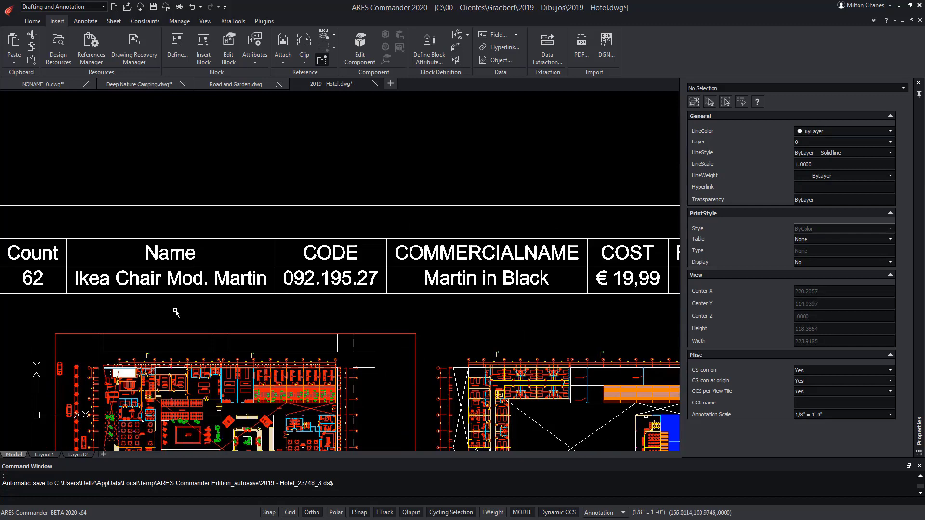
- Pan back to the hotel plan and zoom in on the conference hall chairs
middle_click_drag(157, 309, 293, 133)
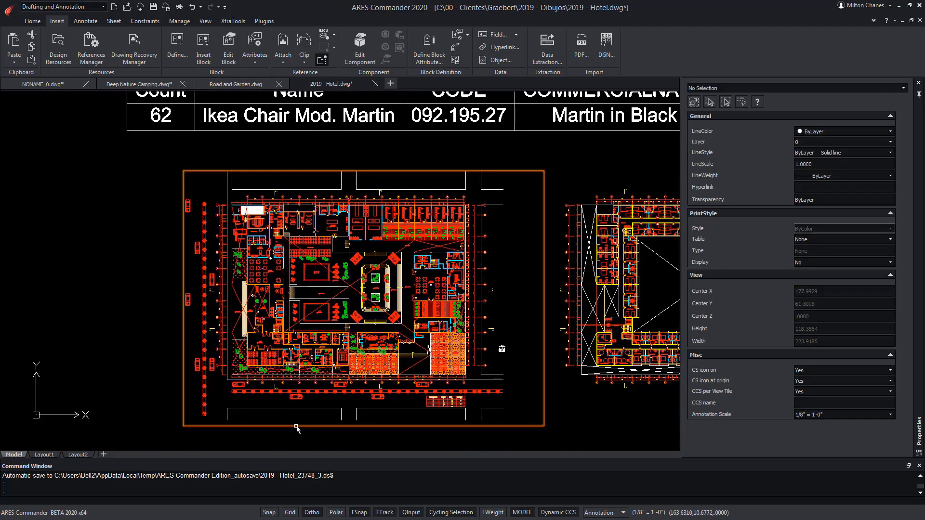
scroll(245, 445, "up", 3)
scroll(260, 316, "up", 10)
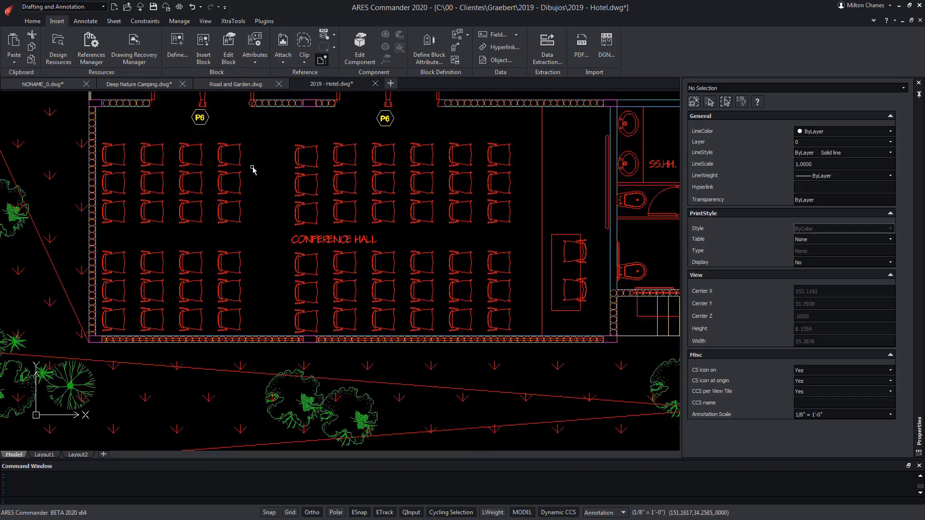
- Delete a column of six chairs from the conference hall
left_click(254, 127)
left_click(227, 321)
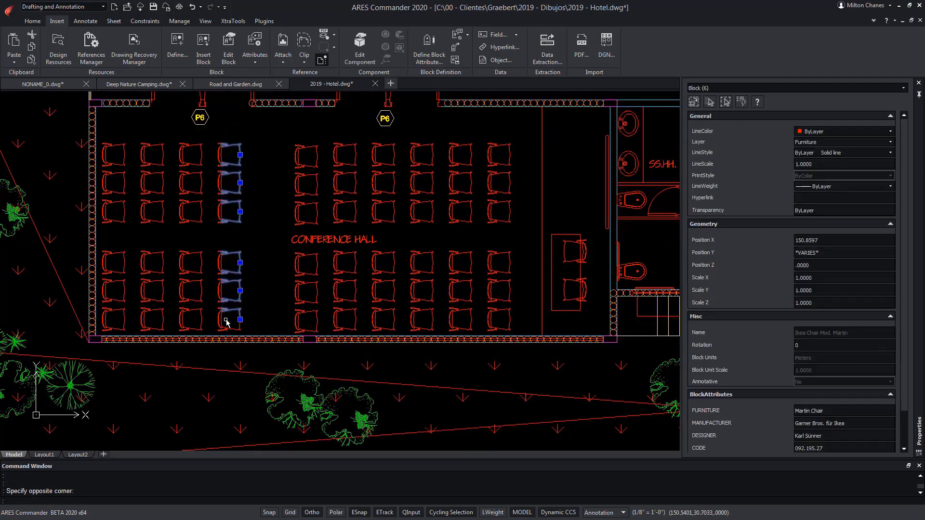
key("Delete")
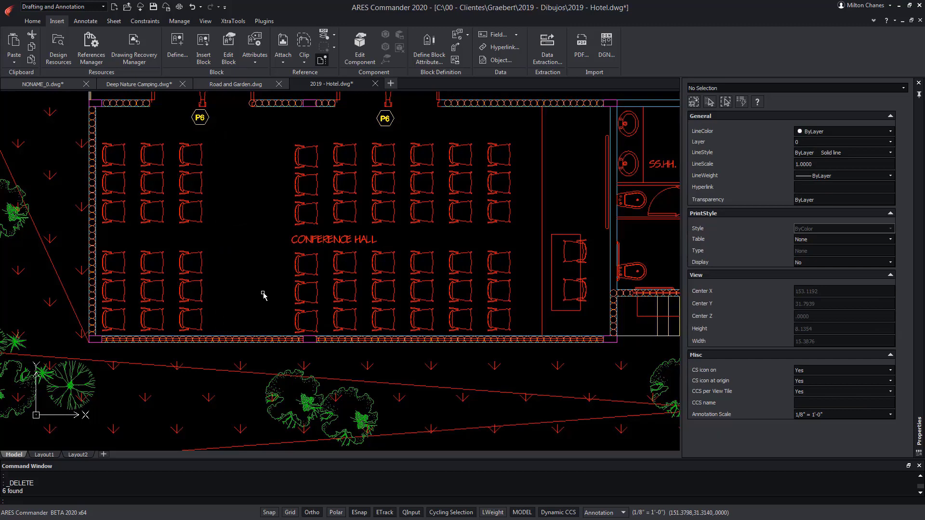
- Start a data extraction that edits the existing Chair Cost.det file
left_click(547, 50)
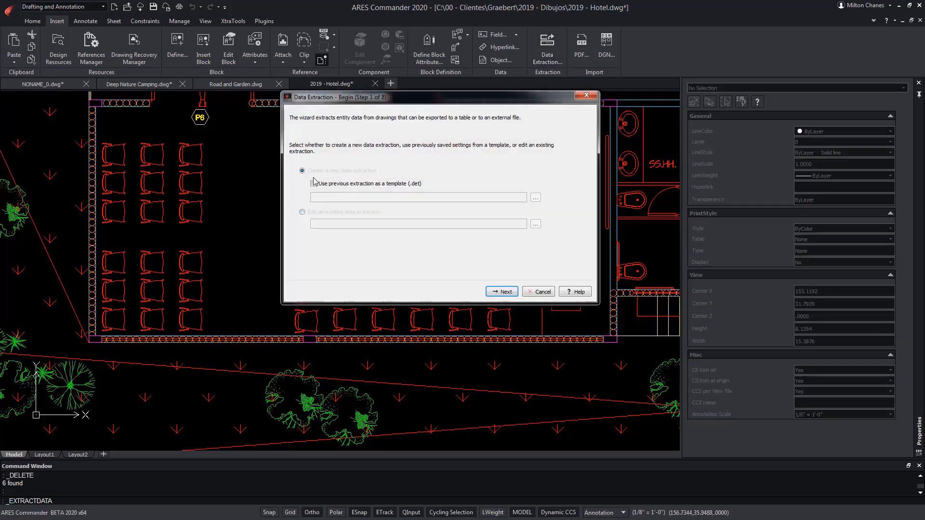
left_click(303, 213)
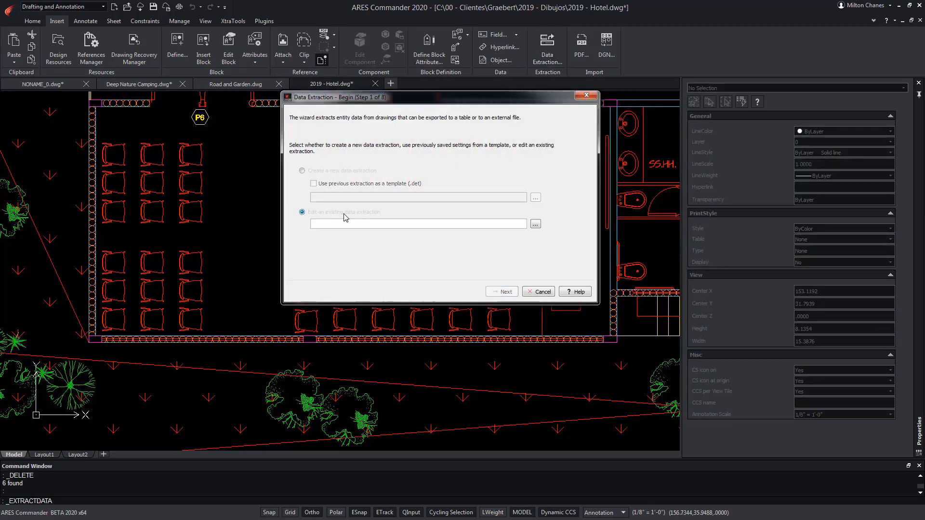
left_click(535, 226)
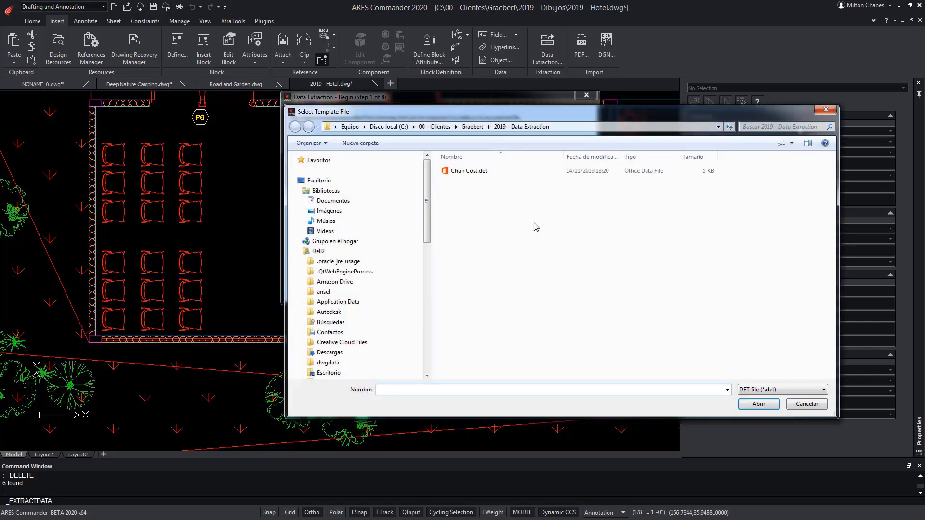
left_click(482, 172)
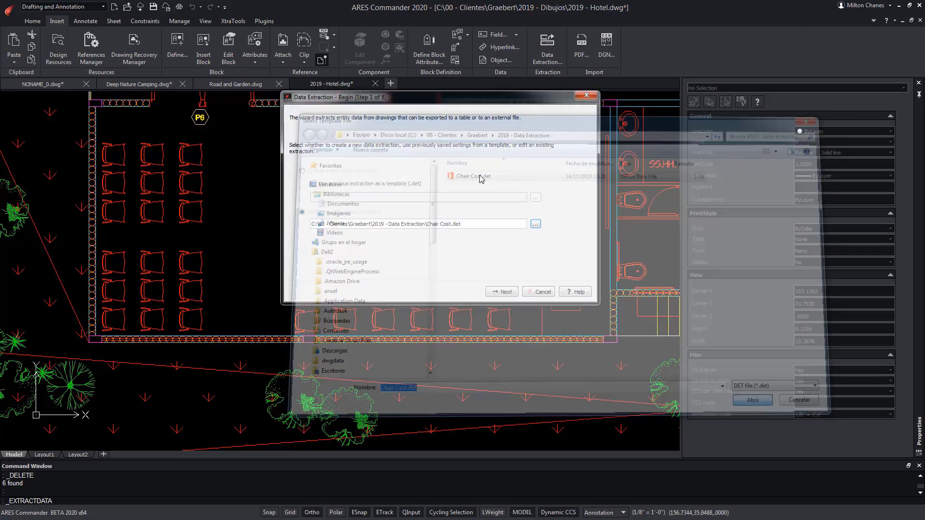
left_click(505, 291)
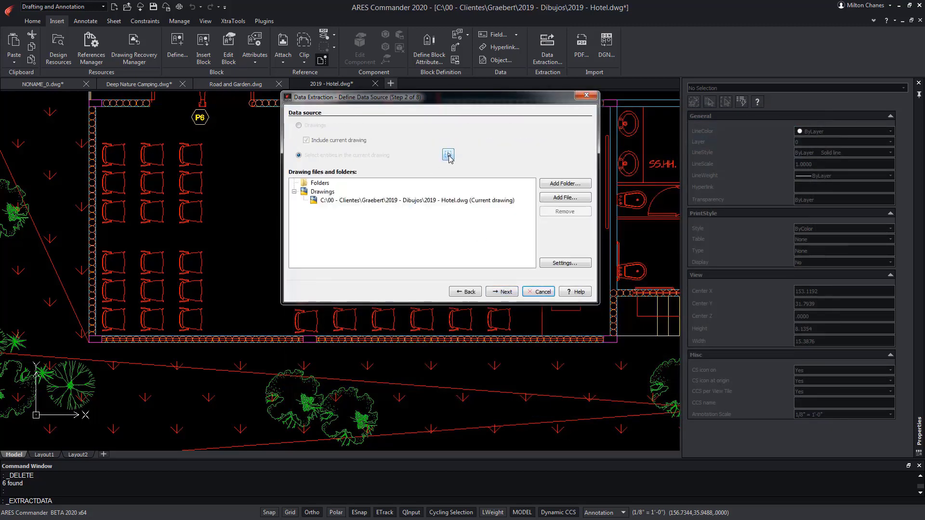
- Window-select the remaining conference hall chairs as the extraction source
left_click(448, 155)
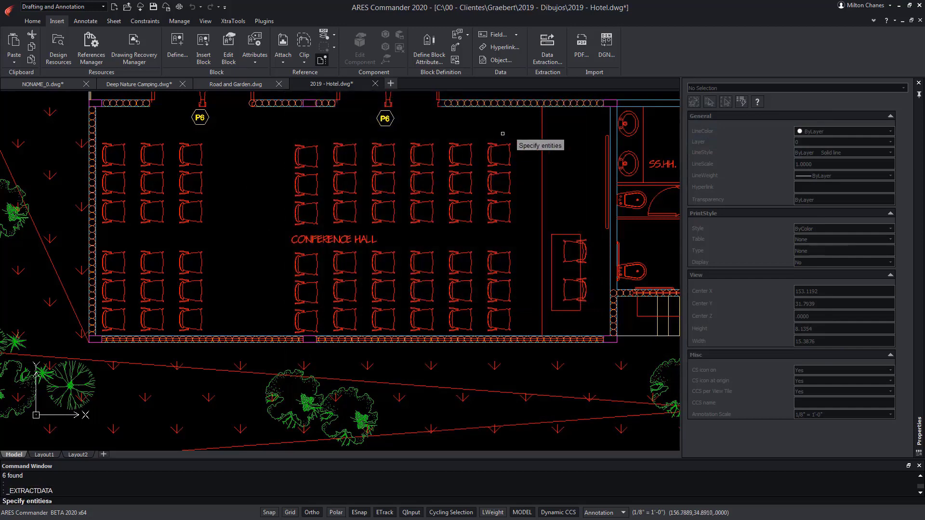
left_click(582, 132)
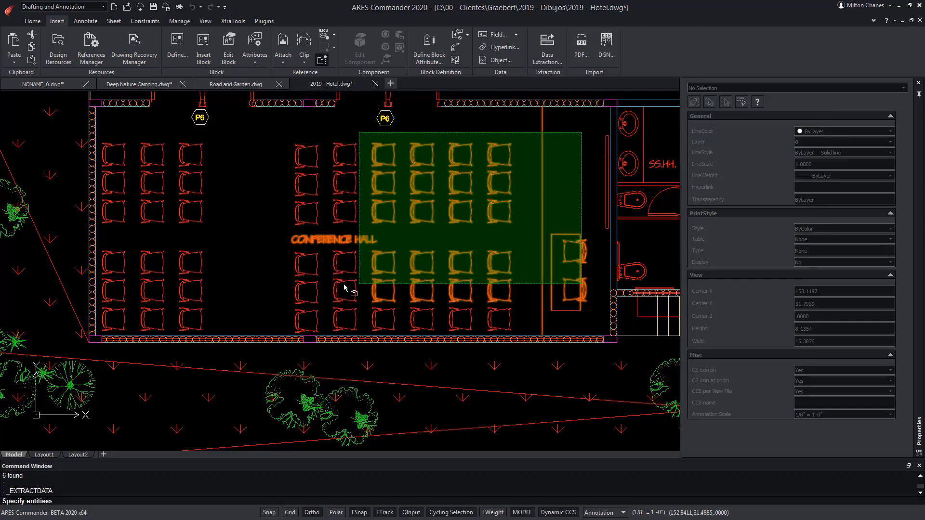
left_click(112, 325)
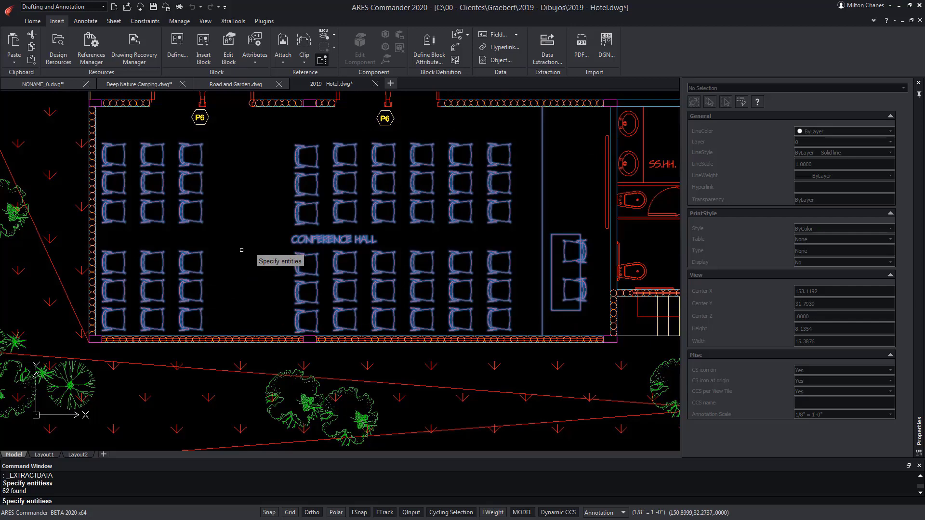
key("Return")
left_click(502, 291)
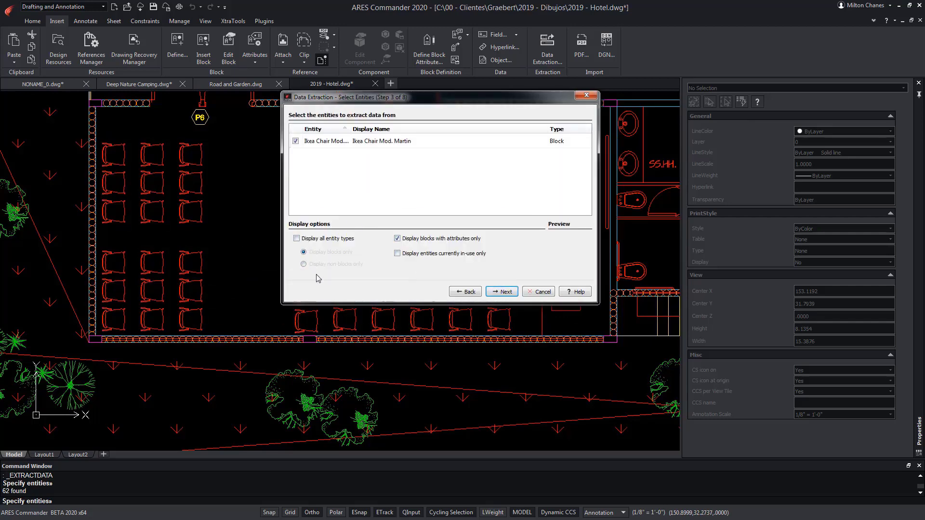
- Accept the saved properties and outputs, overwriting 2019 - Hotel.csv with the 56-chair data
left_click(503, 292)
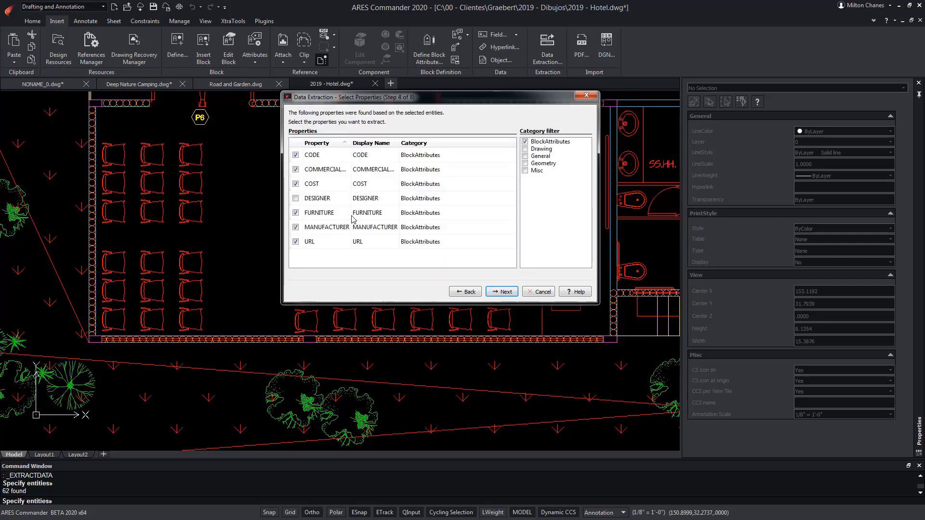
left_click(509, 293)
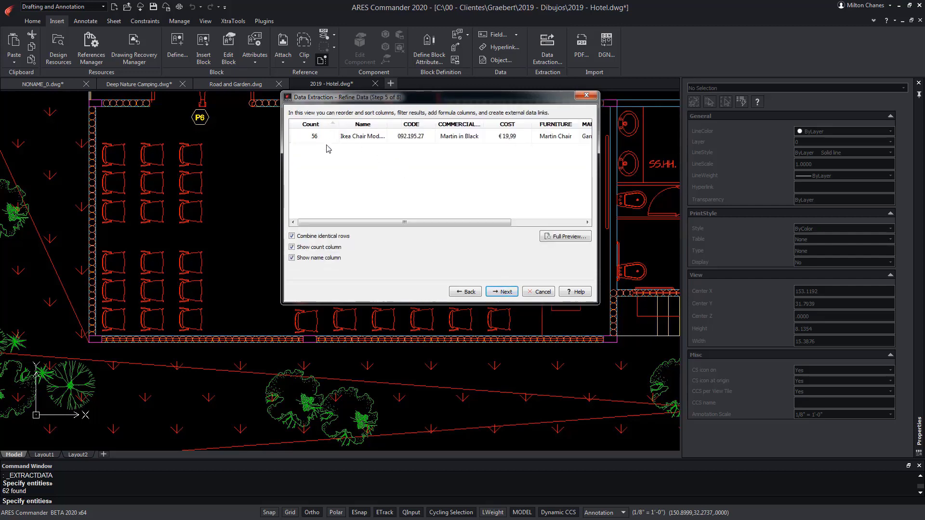
left_click(501, 291)
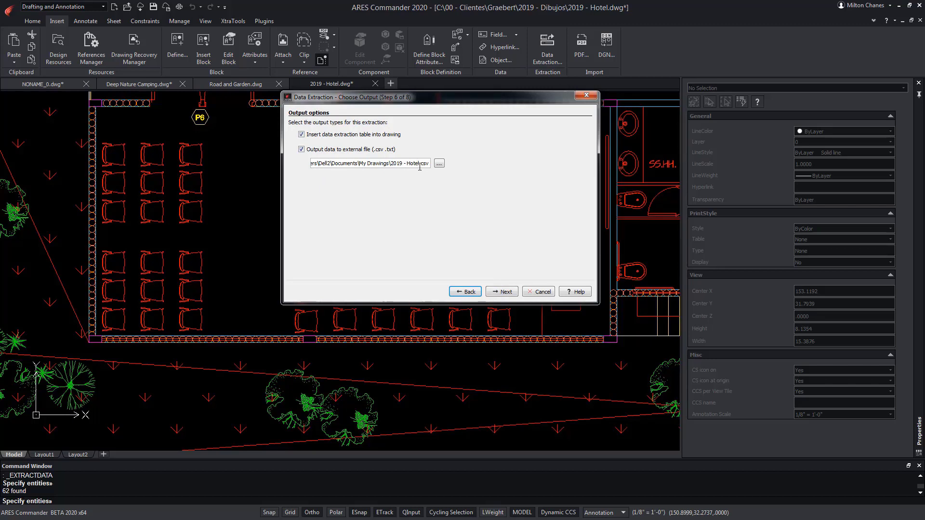
left_click(503, 293)
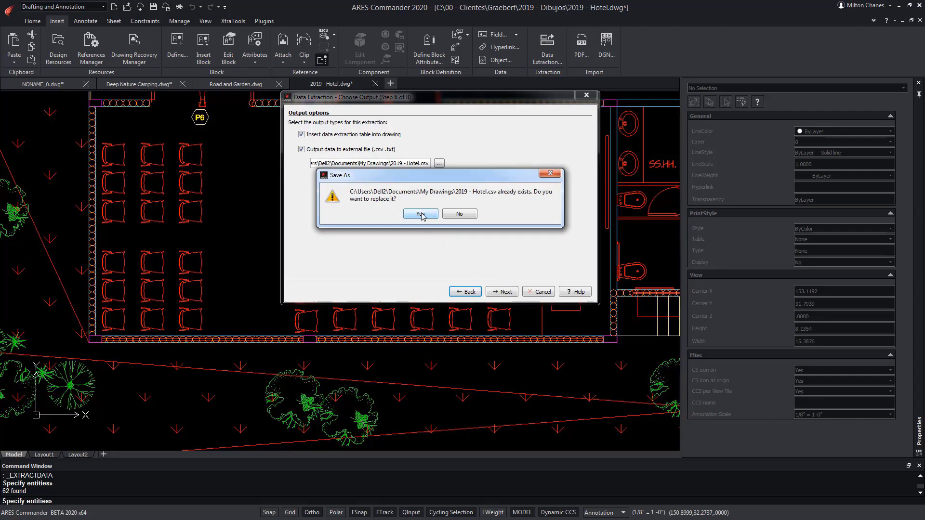
left_click(420, 215)
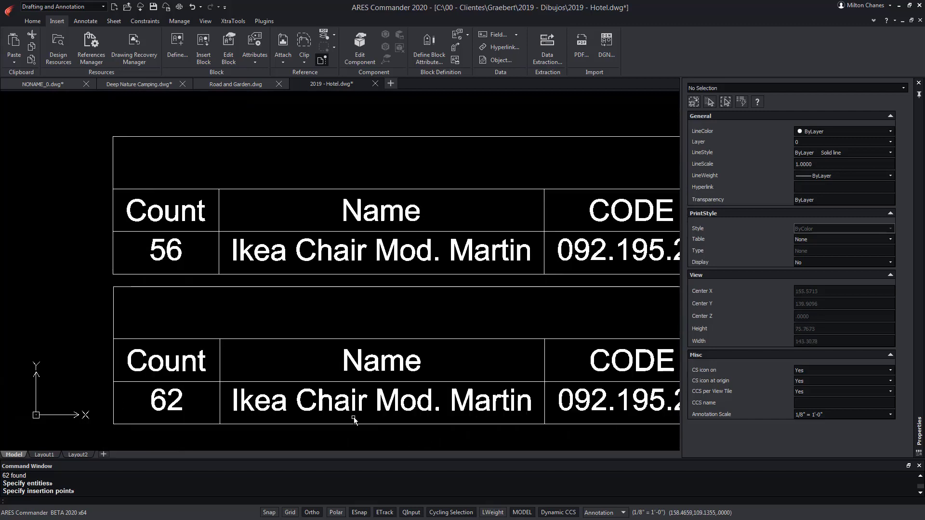
- Select the old table counting 62 chairs and delete it
left_click(285, 290)
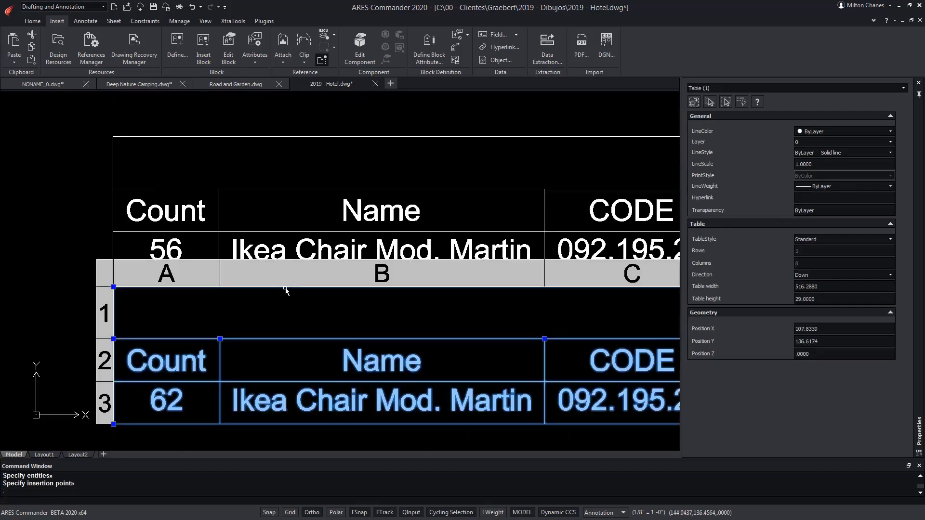
key("Delete")
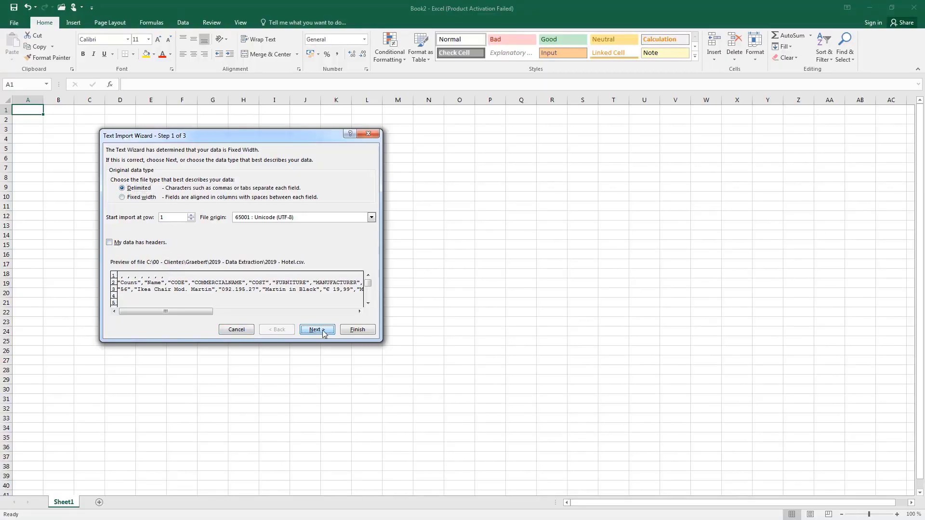
- Import 2019 - Hotel.csv into Excel, splitting columns at commas
left_click(316, 330)
left_click(126, 199)
left_click(364, 328)
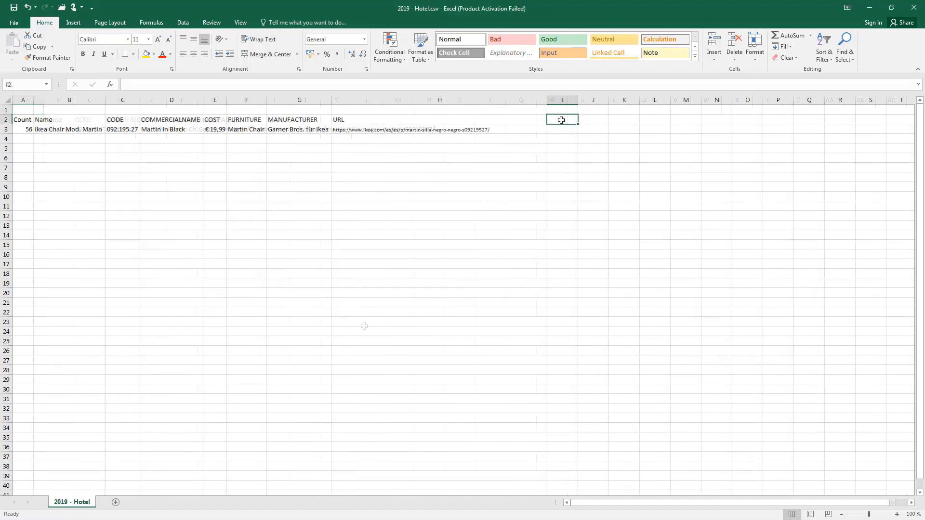
- Add a Total header in I2 and the formula =A3*E3 in I3, giving €1.119,44
type("Total")
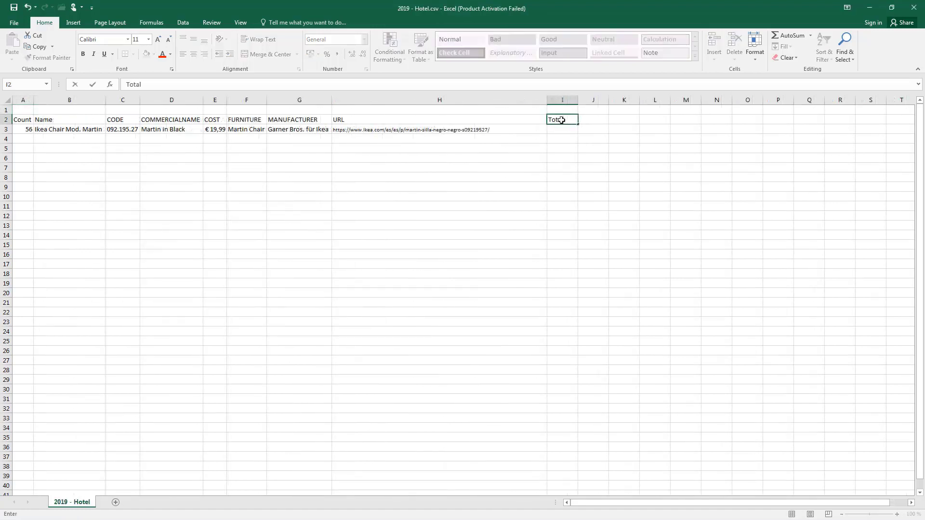
key("Return")
type("=")
left_click(24, 130)
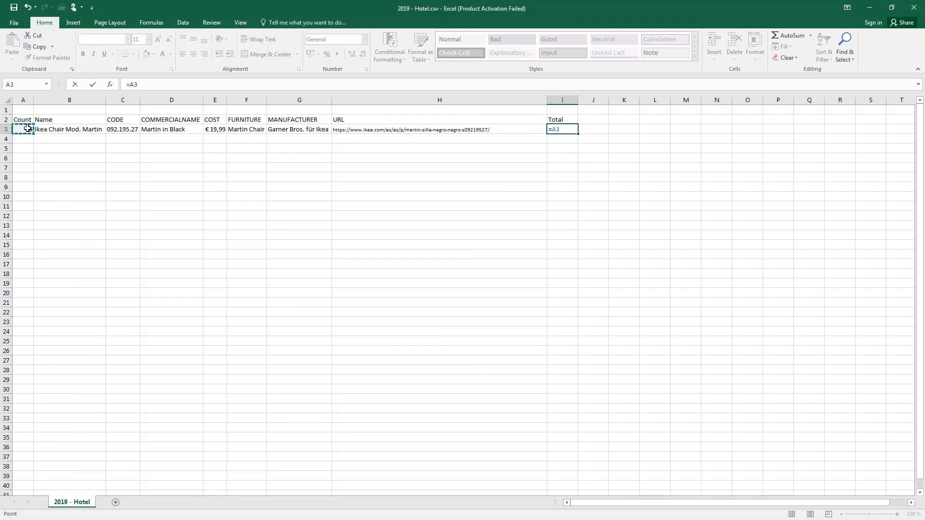
type("*")
left_click(215, 129)
key("Return")
left_click(496, 167)
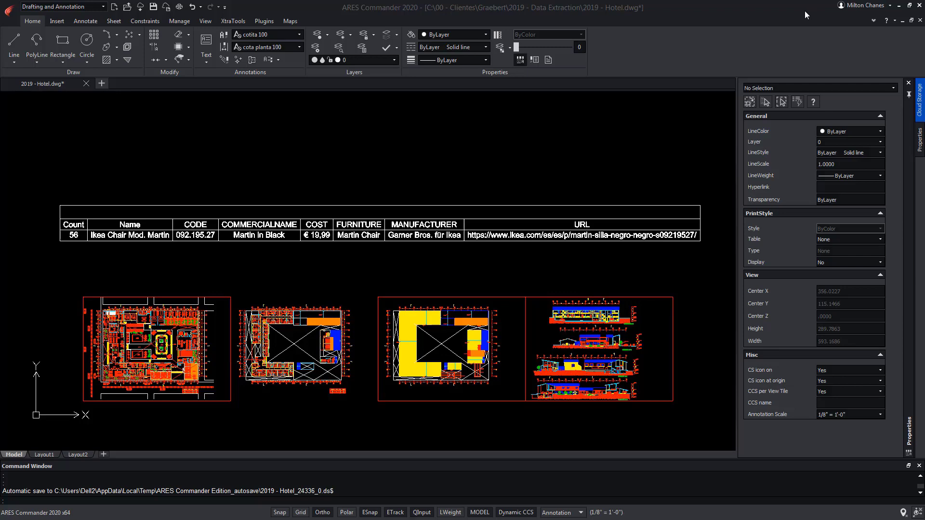
- Insert an empty column to the right of the chair table's URL header cell
mouse_move(701, 157)
middle_mouse_down()
mouse_move(574, 149)
mouse_move(530, 166)
middle_mouse_up()
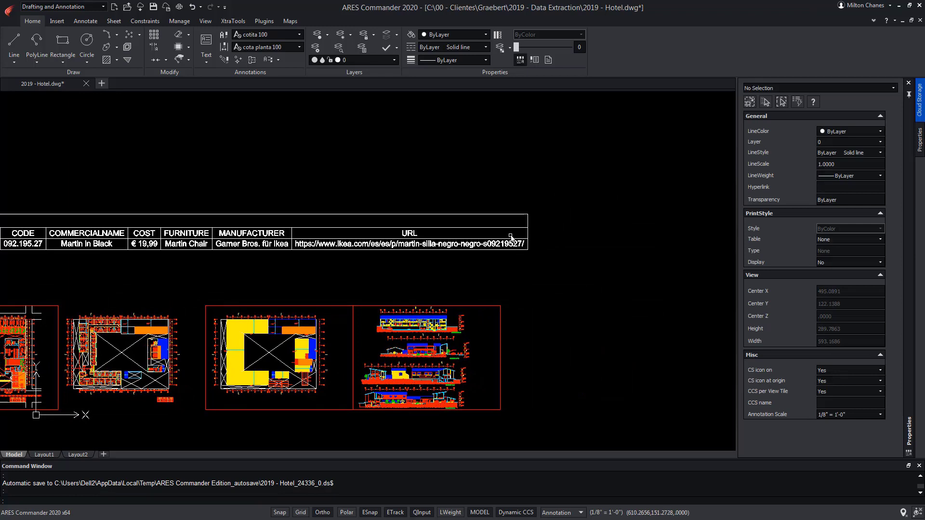
left_click(510, 236)
right_click(511, 236)
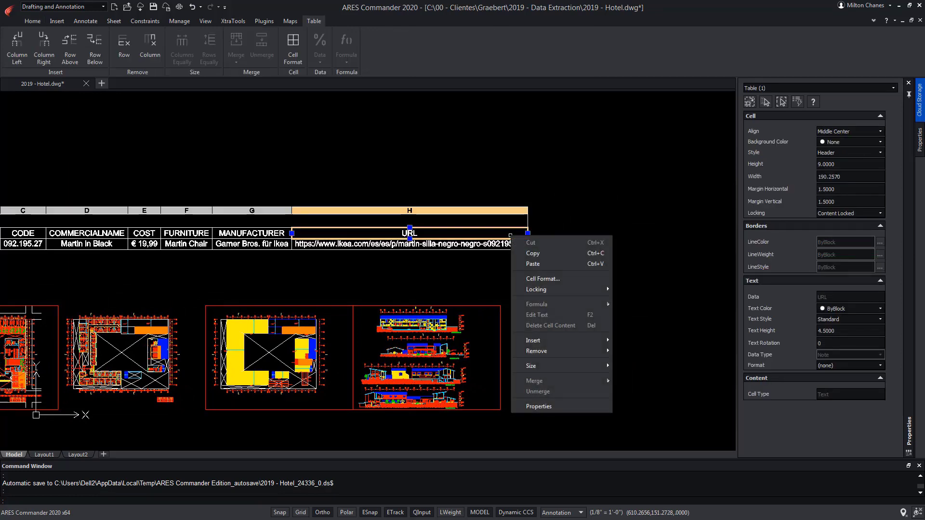
mouse_move(575, 340)
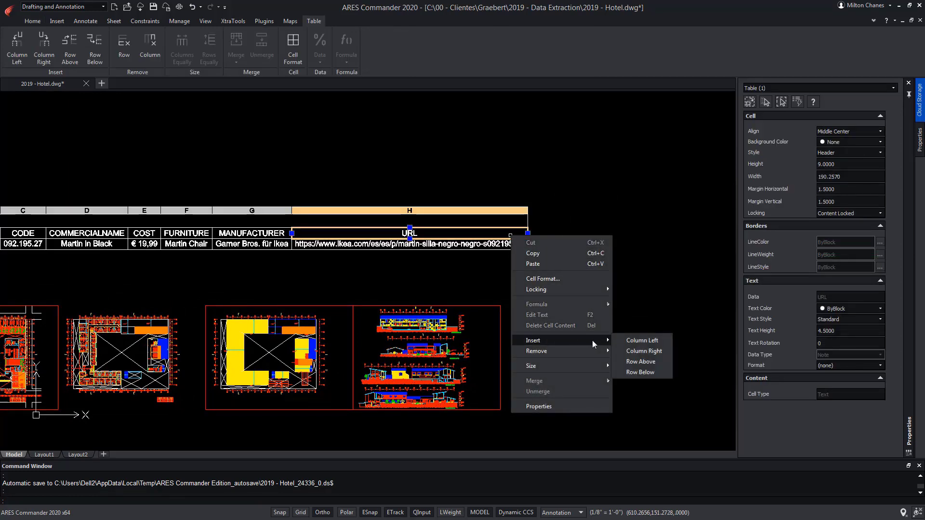
left_click(643, 350)
scroll(466, 293, "up", 6)
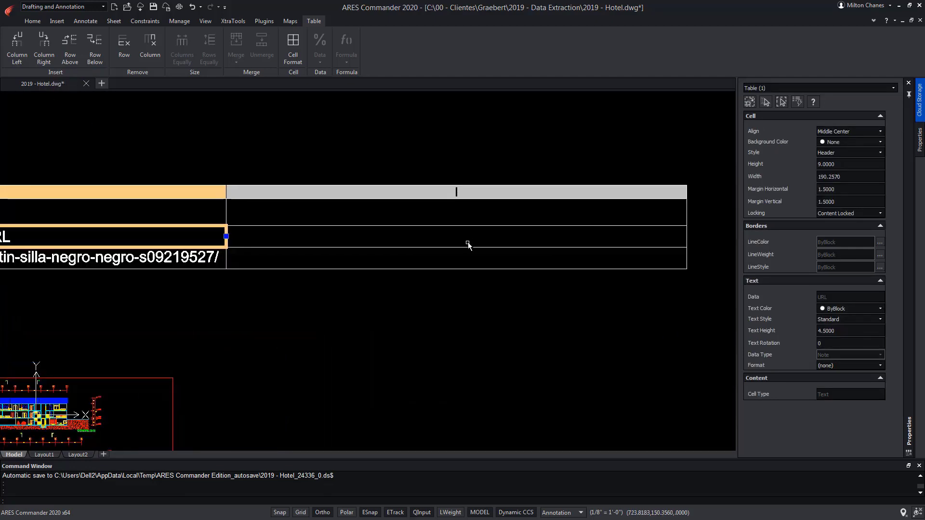
- Head the new chair table column with the title TOTAL
left_click(471, 243)
double_click(471, 242)
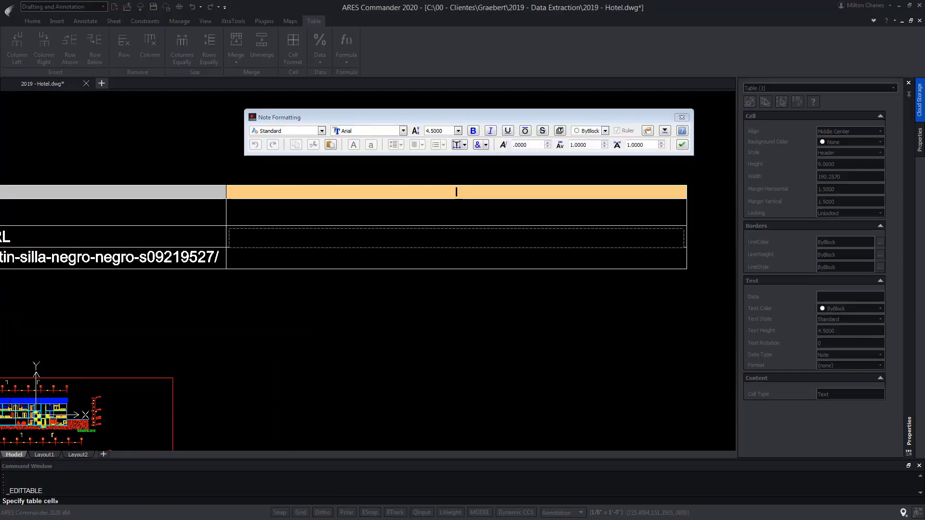
type("TOTAL")
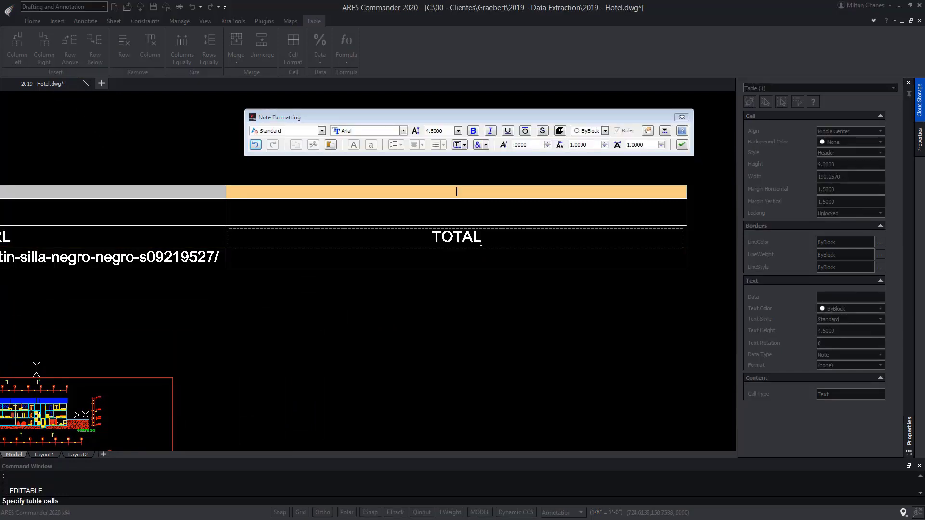
- Enter the formula =A3*E3 in the cell under TOTAL, giving 1119,44
left_click(464, 260)
double_click(469, 260)
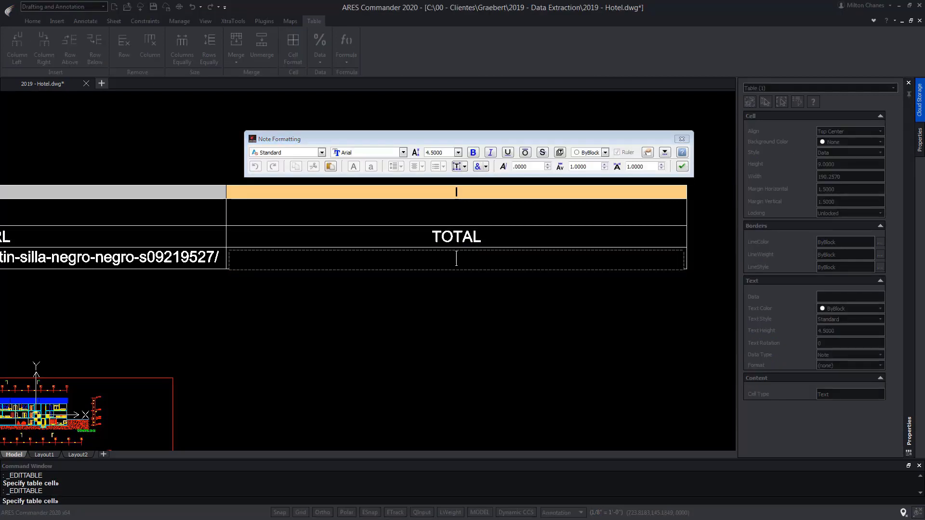
type("=A3*E3")
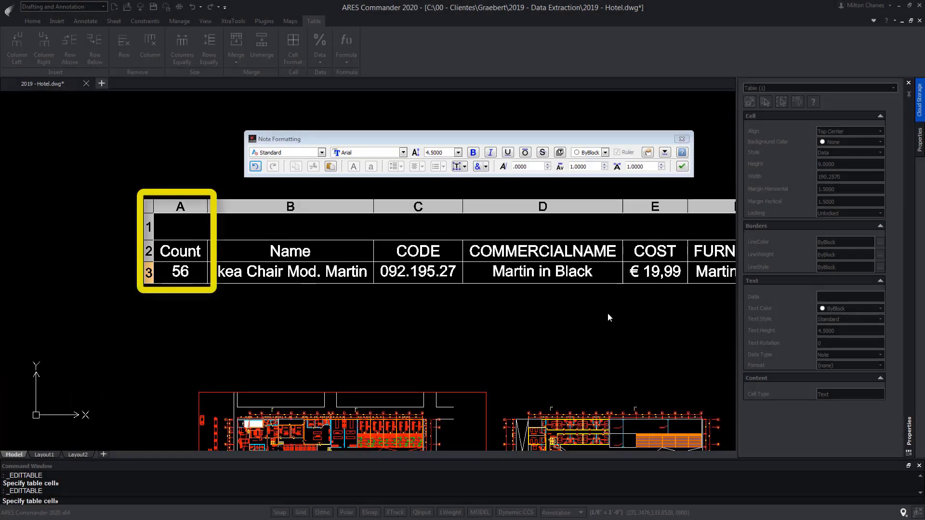
middle_click_drag(608, 313, 295, 300)
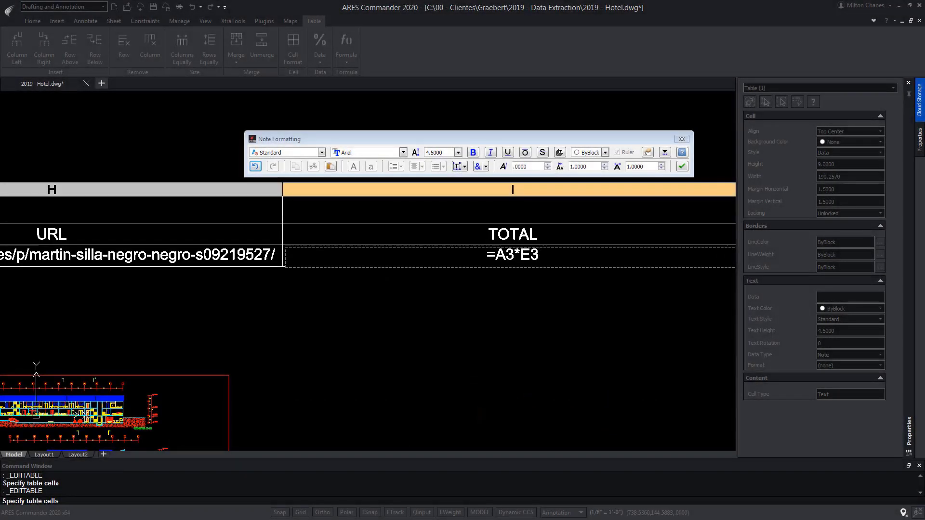
left_click(559, 310)
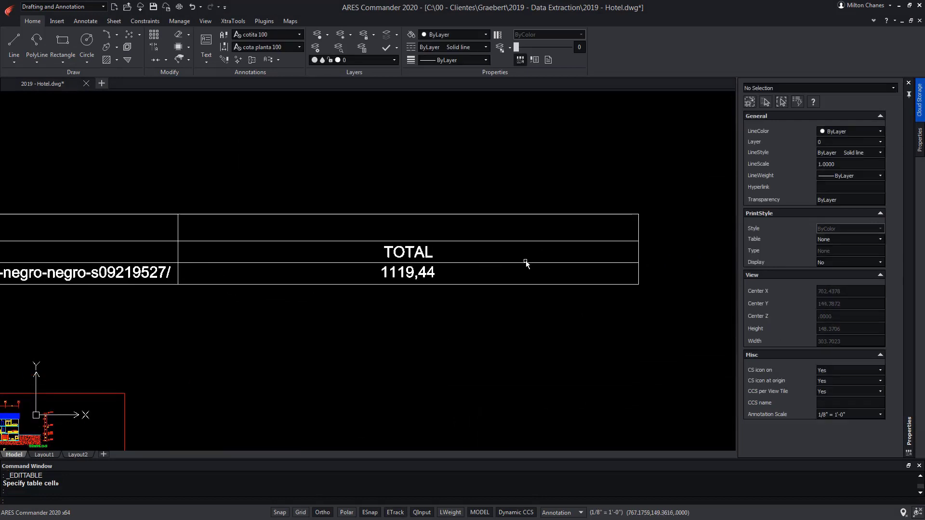
- Shrink the TOTAL column width to fit its 1119,44 value and clear the selection
left_click(528, 261)
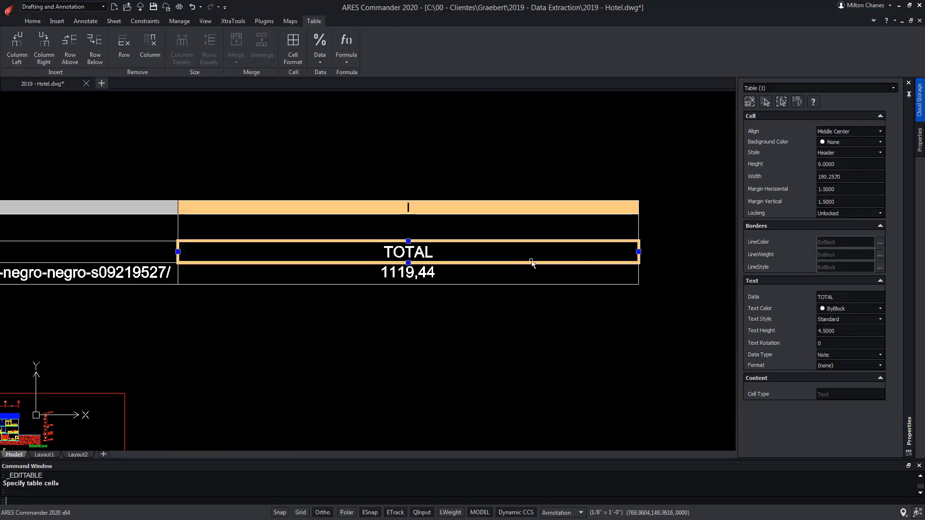
left_click(638, 251)
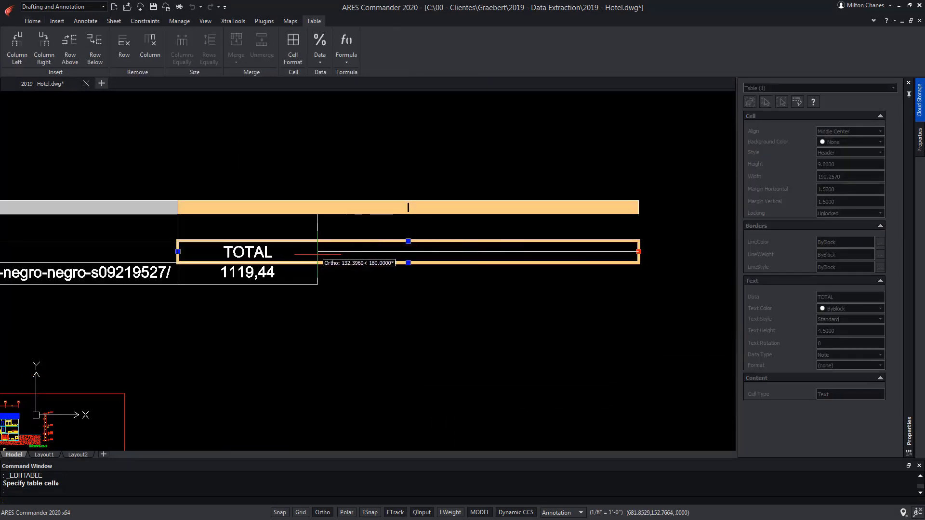
left_click(311, 252)
key("Escape")
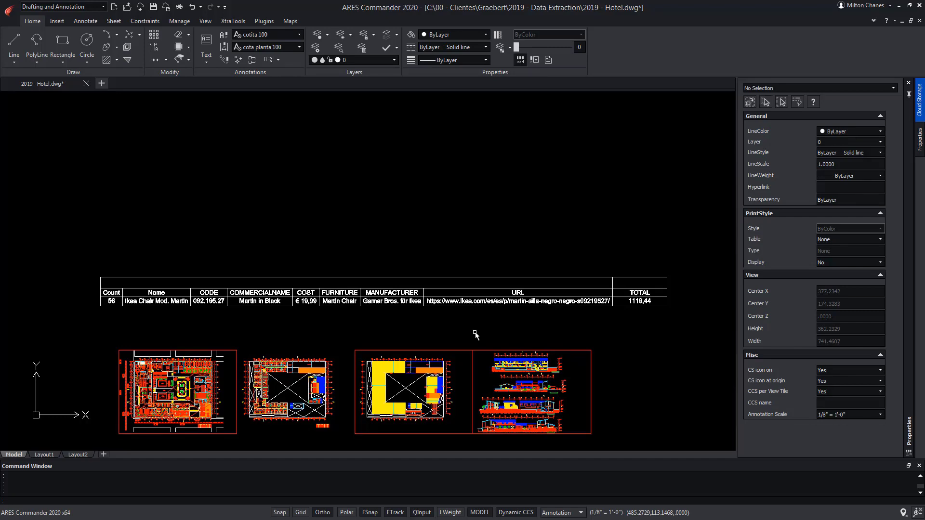
- Search Help for 'extraction data' and read the Using the Data Extraction Wizard topic
key("F1")
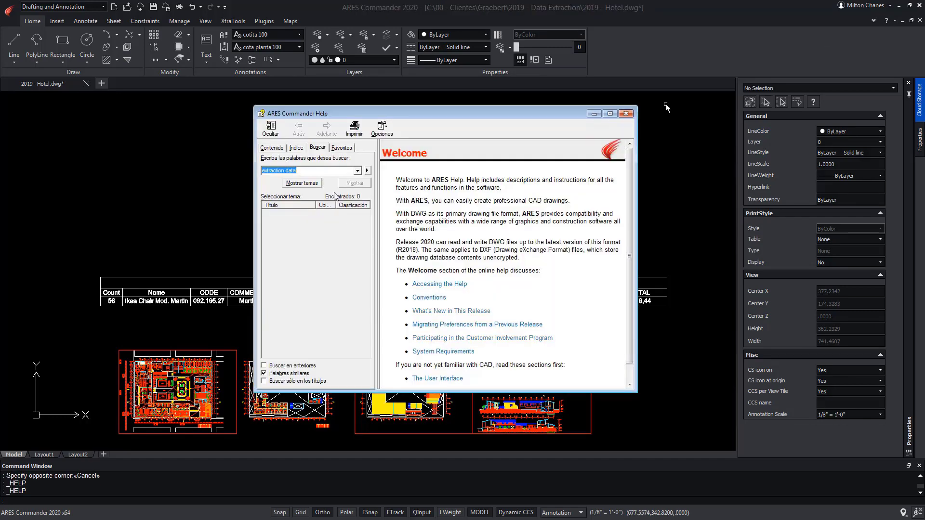
left_click(302, 184)
double_click(305, 227)
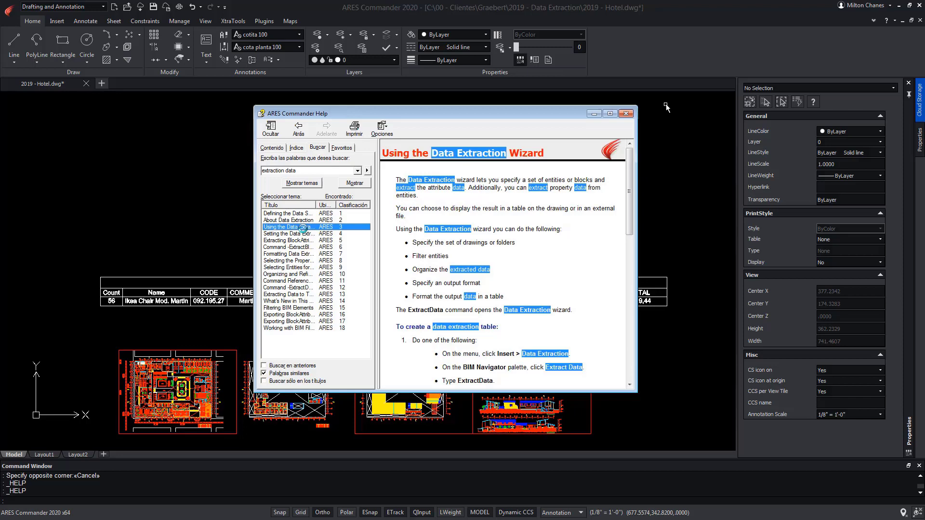
scroll(539, 240, "down", 3)
scroll(539, 240, "down", 3)
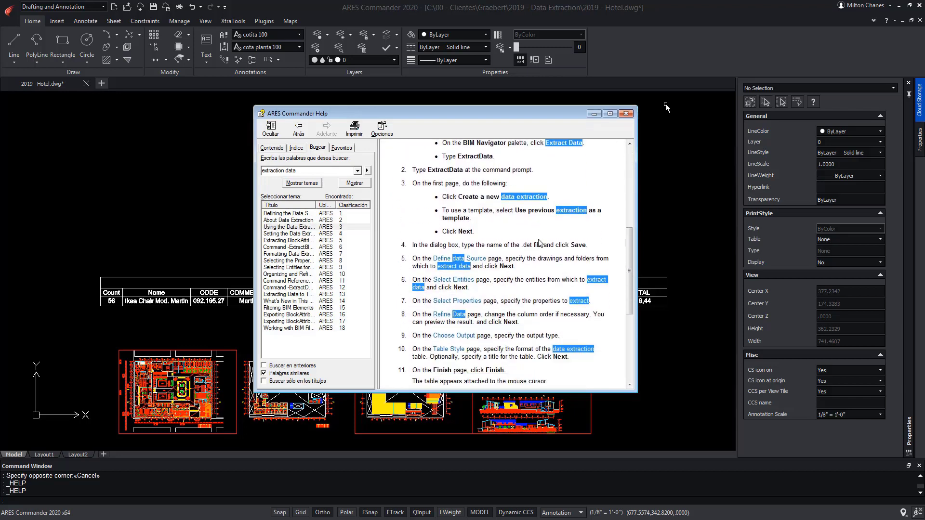
scroll(539, 241, "down", 6)
scroll(539, 240, "down", 2)
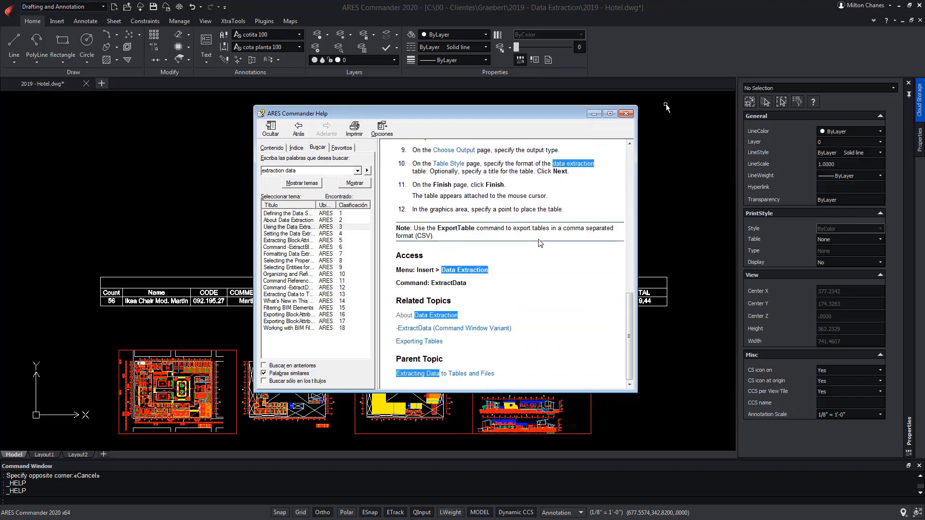